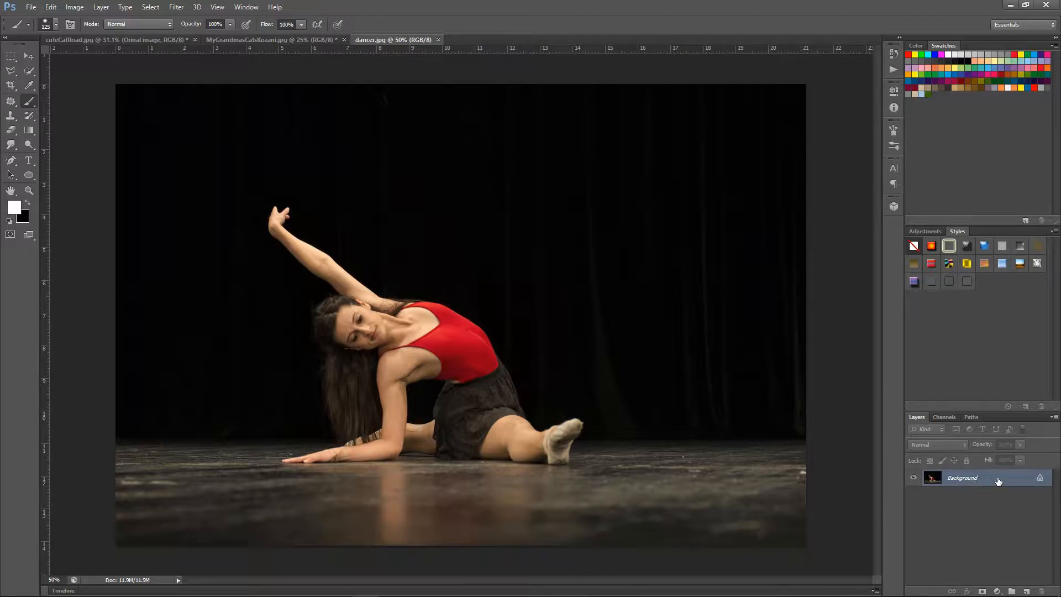
# Step: Convert the locked Background into a regular layer named Layer 0 and try Free Transform on it without altering it
pyautogui.doubleClick(1016, 480)
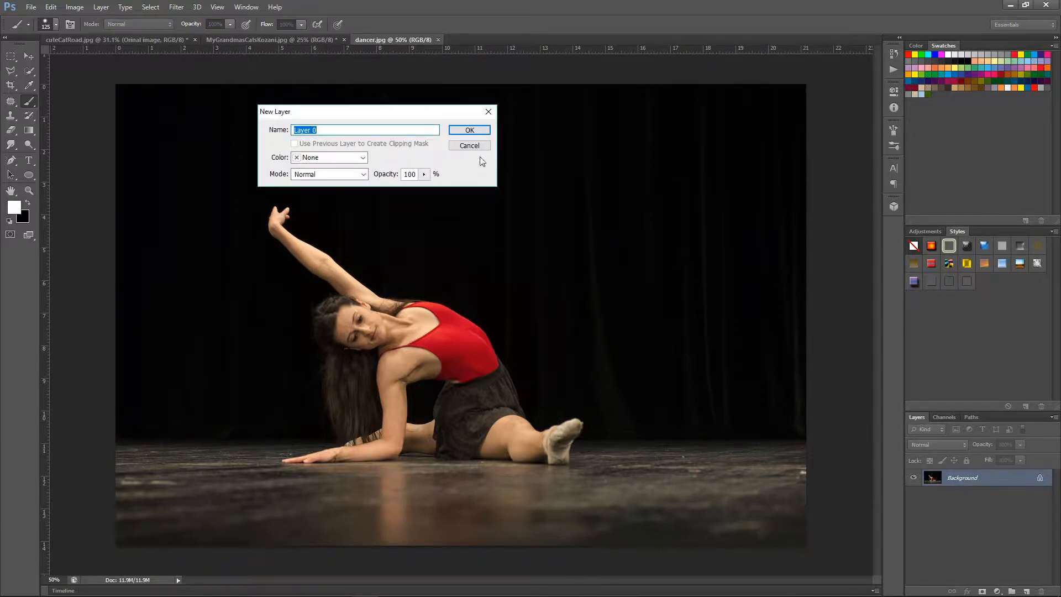
pyautogui.click(478, 131)
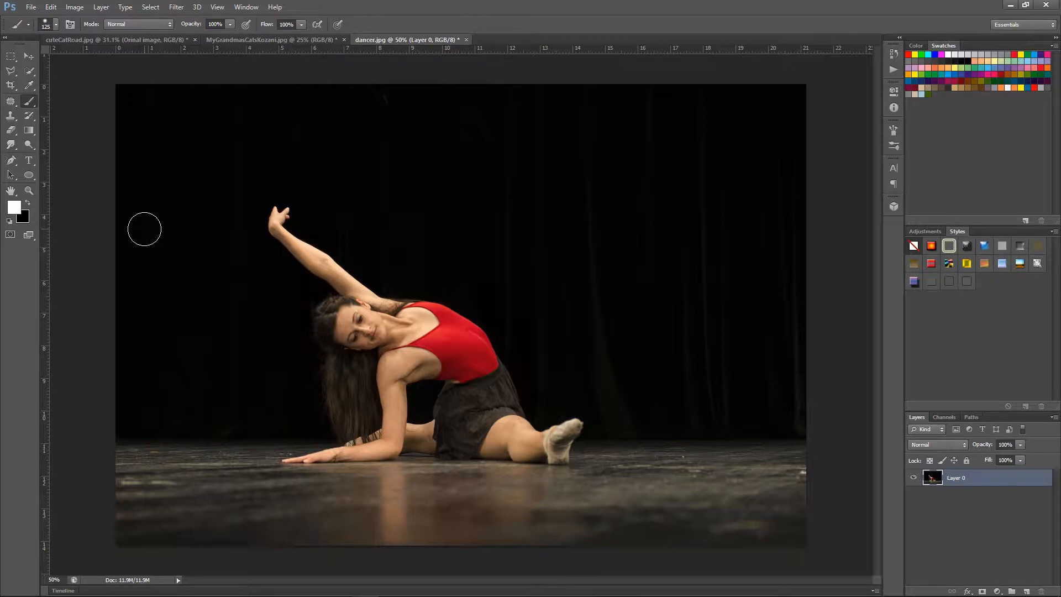
pyautogui.hotkey('ctrl', 't')
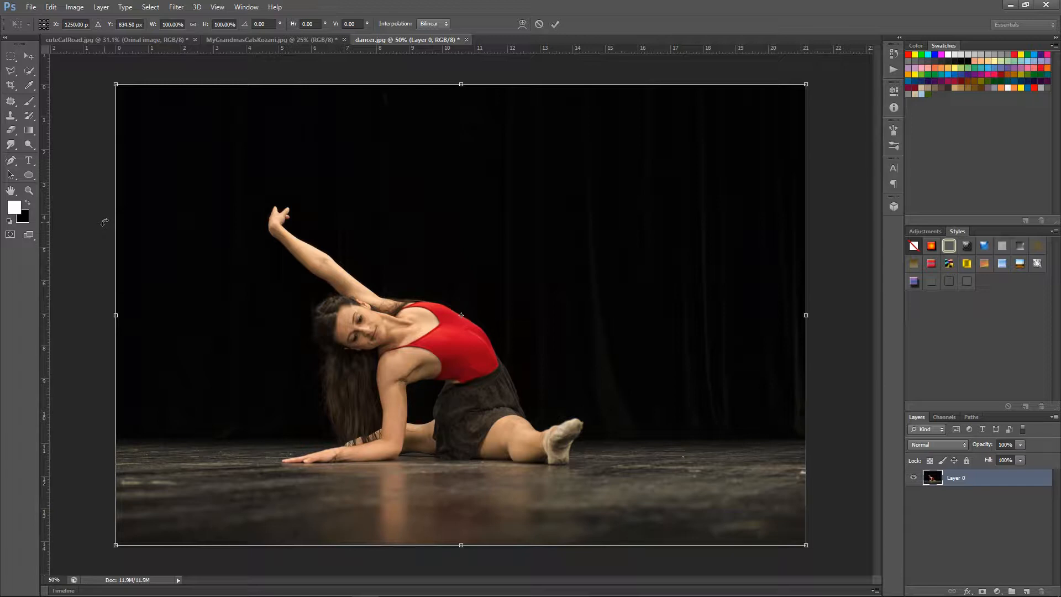
pyautogui.press('Return')
pyautogui.press('b')
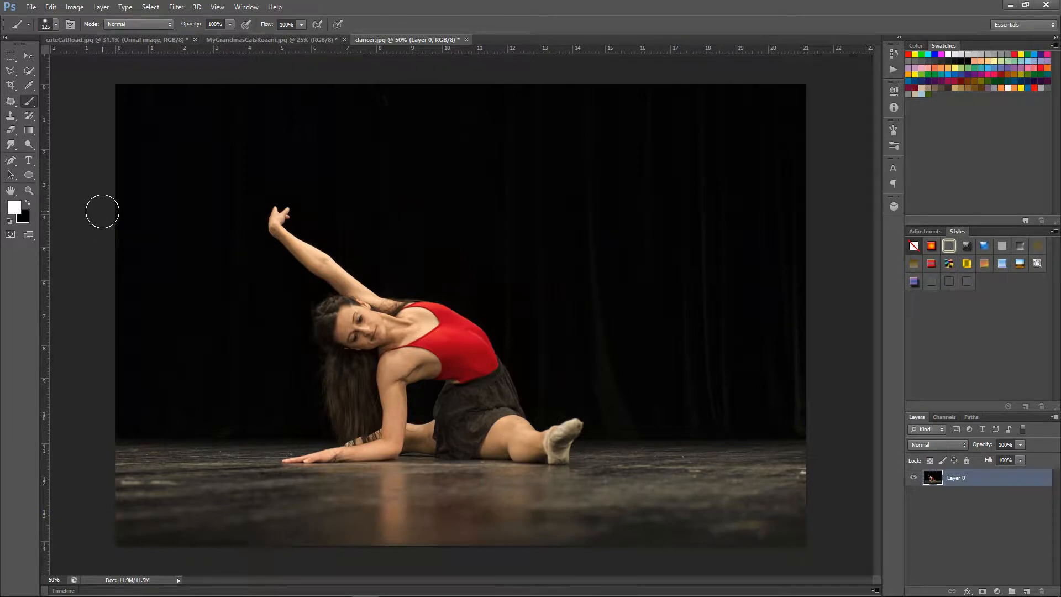
pyautogui.click(54, 7)
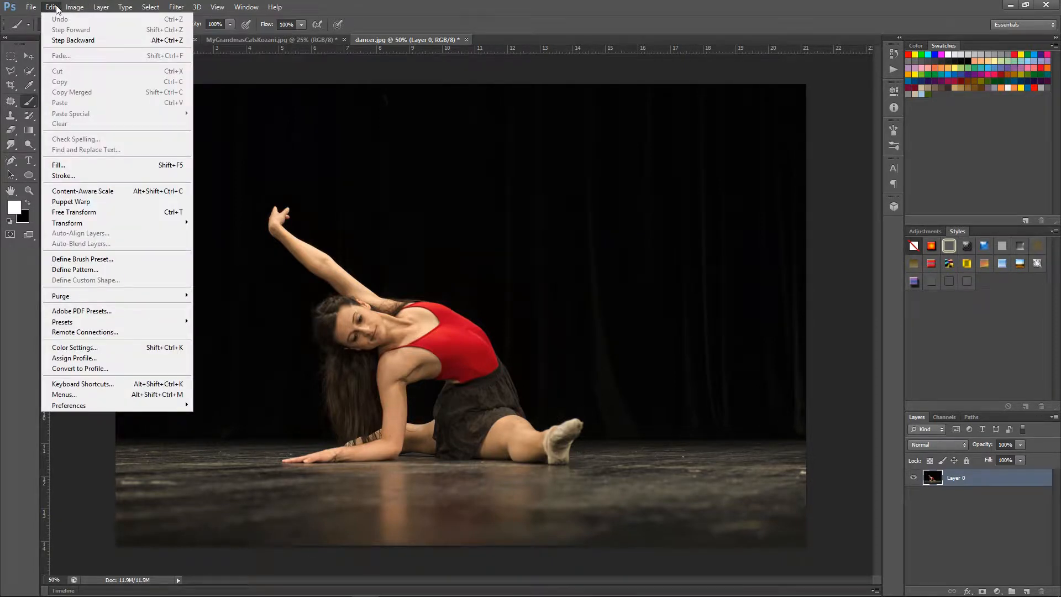
pyautogui.moveTo(76, 224)
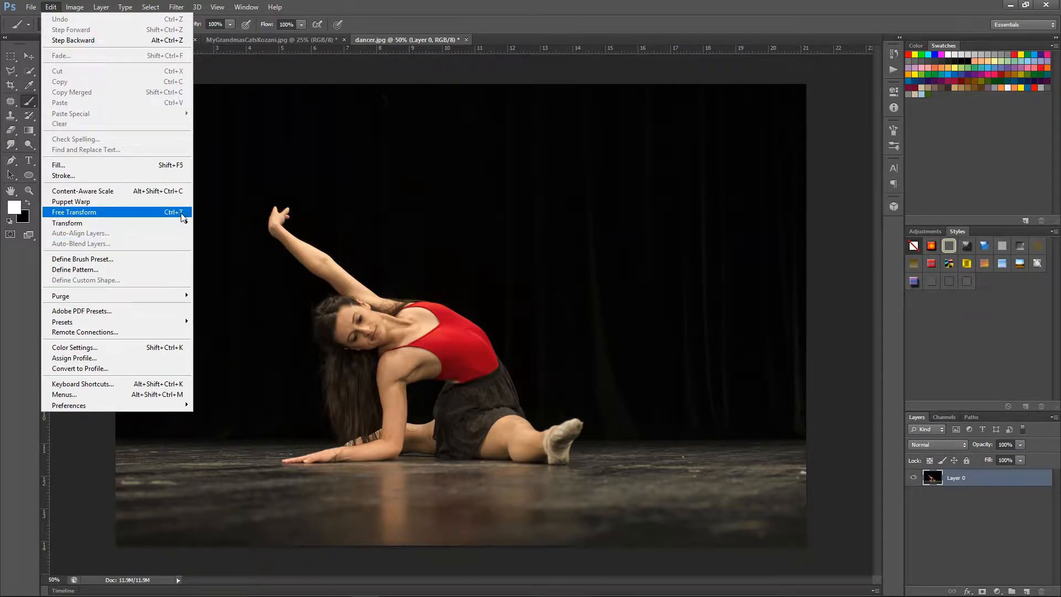
pyautogui.moveTo(114, 226)
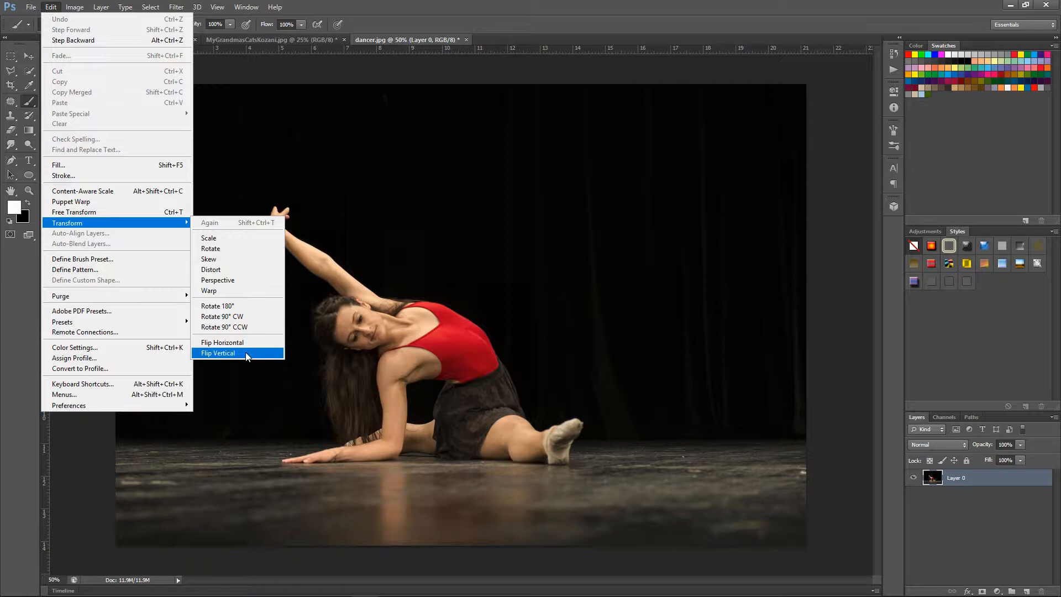
pyautogui.click(102, 433)
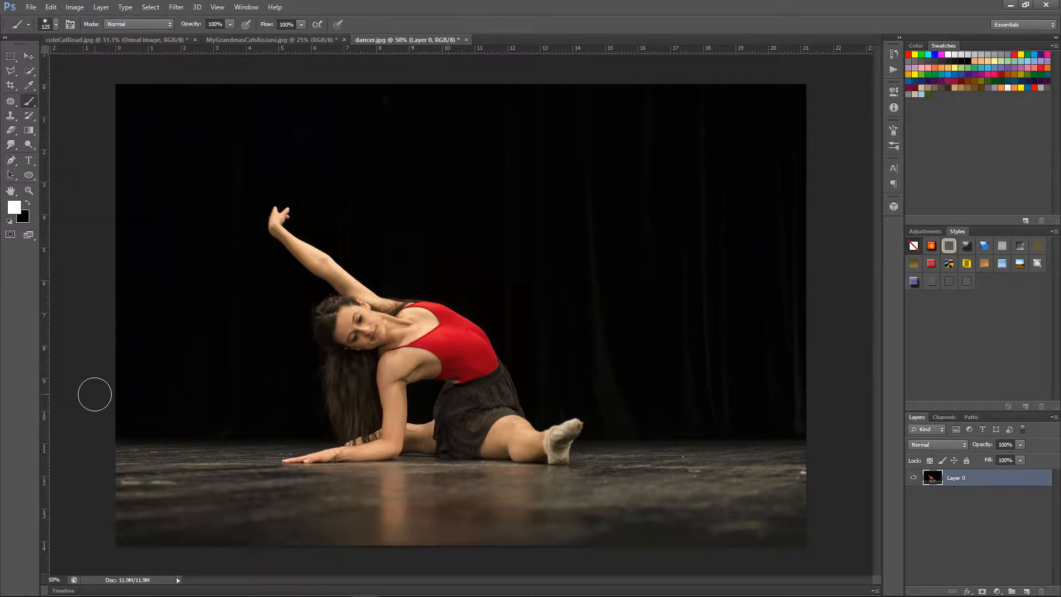
# Step: Free-transform Layer 0, try a reference point near the photo's upper left corner, restore it, and scale about the center to about 101%
pyautogui.hotkey('ctrl', 't')
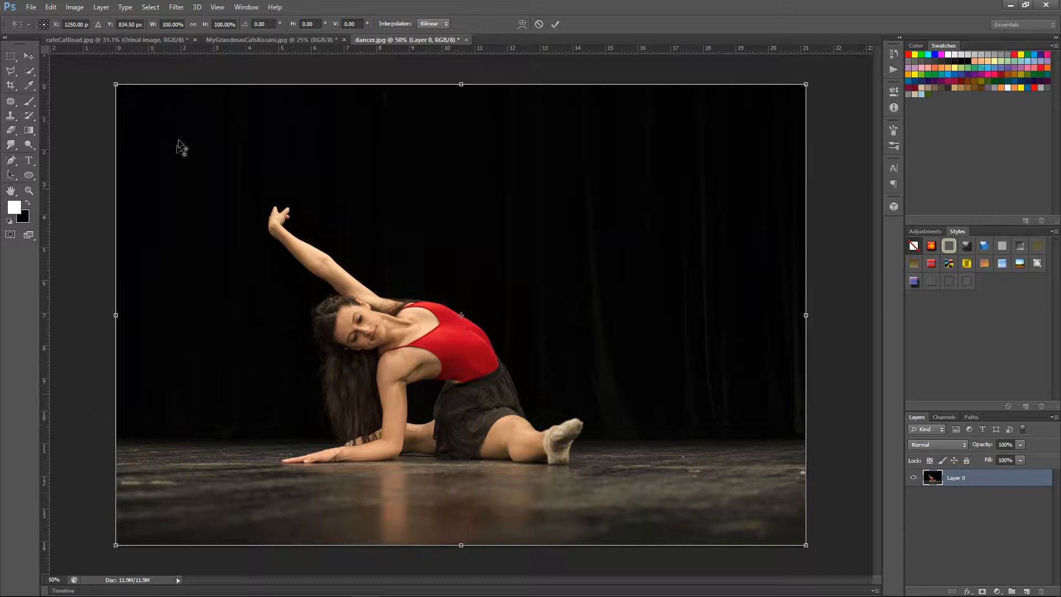
pyautogui.keyDown('alt'); pyautogui.click(194, 158); pyautogui.keyUp('alt')
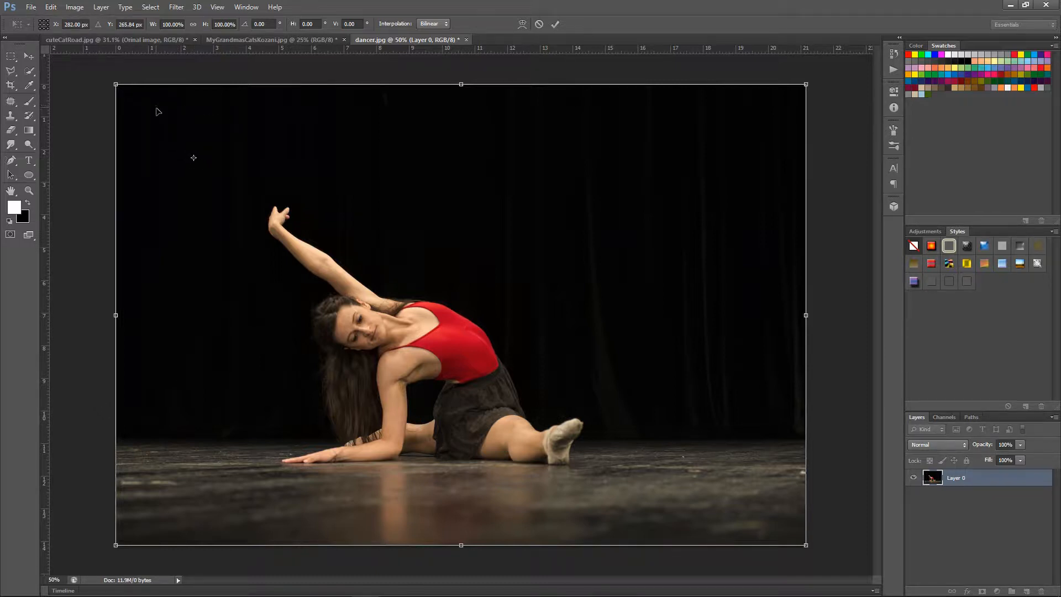
pyautogui.hotkey('ctrl', 'z')
pyautogui.moveTo(116, 85); pyautogui.dragTo(92, 108)
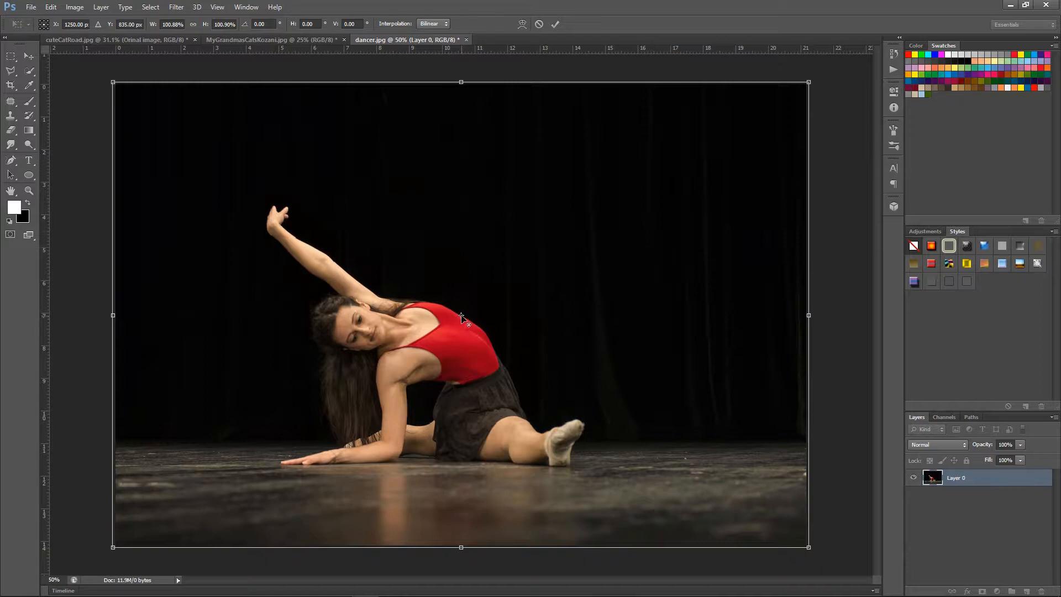
# Step: Relocate the transform reference point to the photo's upper right area and shrink the layer around it to about 39%
pyautogui.moveTo(462, 318)
pyautogui.mouseDown()
pyautogui.moveTo(544, 266)
pyautogui.moveTo(453, 319)
pyautogui.moveTo(462, 326)
pyautogui.mouseUp()
pyautogui.hotkey('ctrl', 'z')
pyautogui.moveTo(462, 316); pyautogui.dragTo(679, 166)
pyautogui.moveTo(113, 83); pyautogui.dragTo(458, 161)
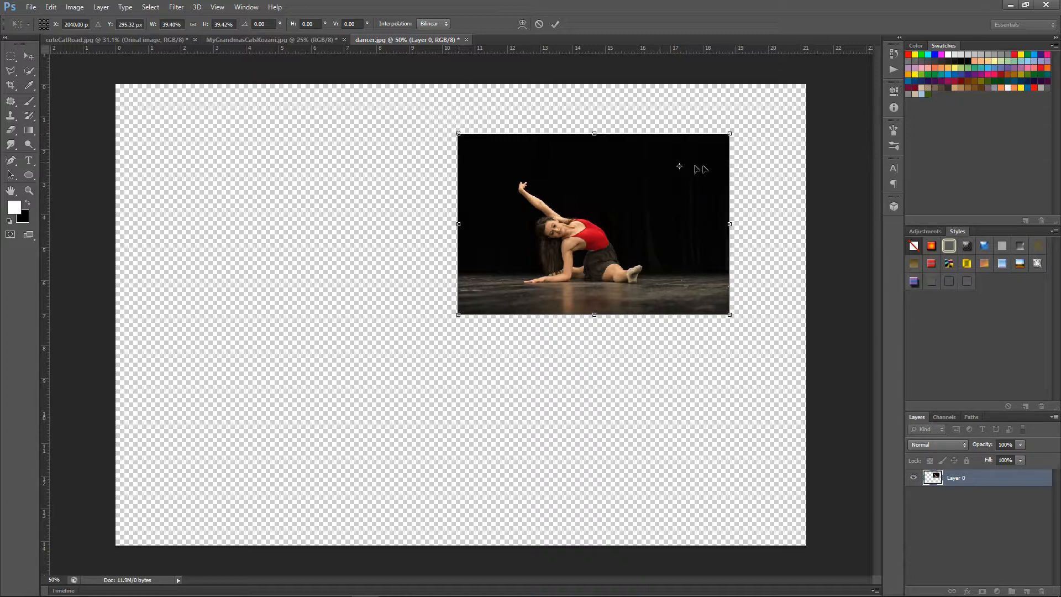
# Step: Place the reference point outside the photo on the upper left, scale the layer to about 11.5%, and apply the transform
pyautogui.moveTo(680, 167); pyautogui.dragTo(236, 363)
pyautogui.keyDown('alt'); pyautogui.click(332, 155); pyautogui.keyUp('alt')
pyautogui.moveTo(473, 132); pyautogui.dragTo(382, 243)
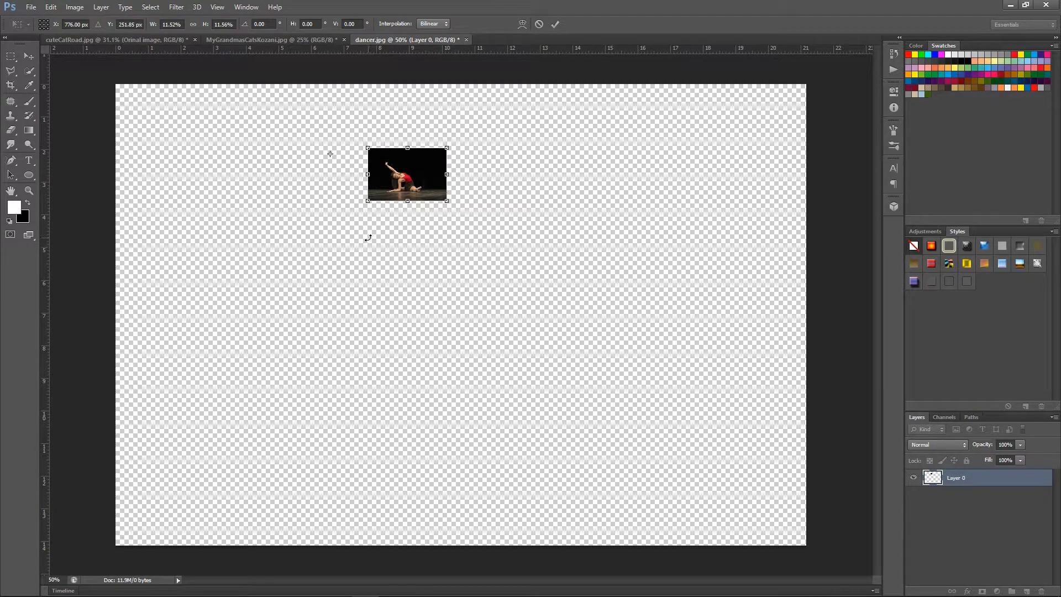
pyautogui.press('Return')
pyautogui.press('b')
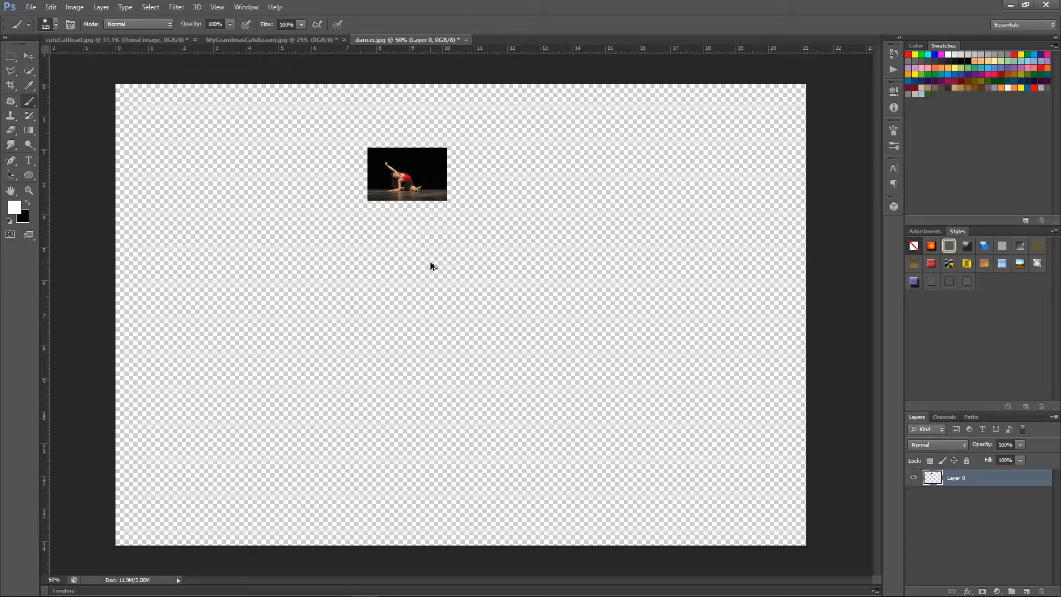
# Step: Undo back to the original locked Background and convert it again into a regular layer named Layer 0
pyautogui.hotkey('ctrl', 'alt', 'z')
pyautogui.hotkey('ctrl', 'alt', 'z')
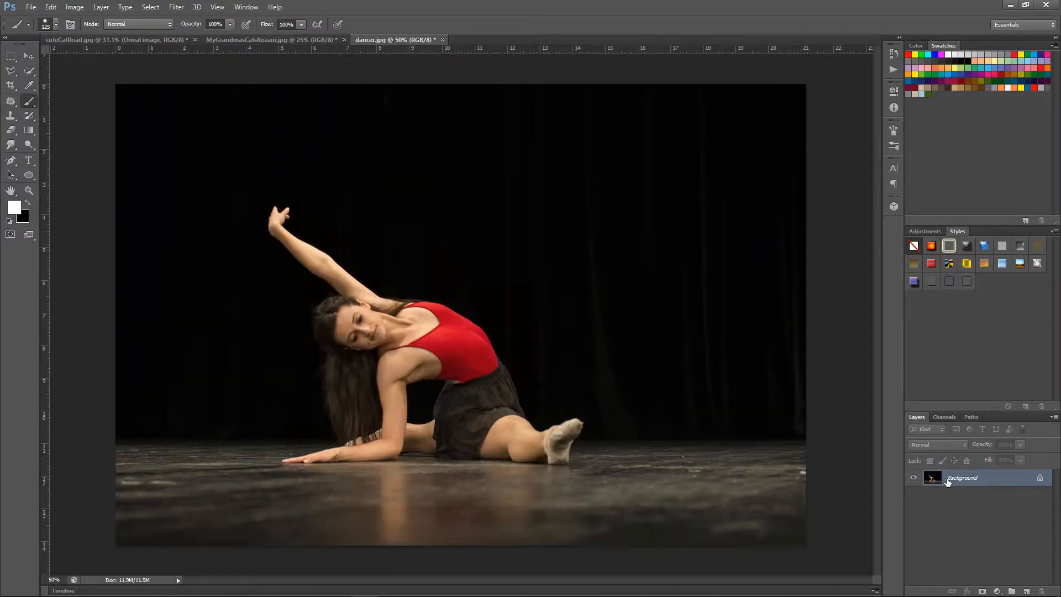
pyautogui.doubleClick(1009, 481)
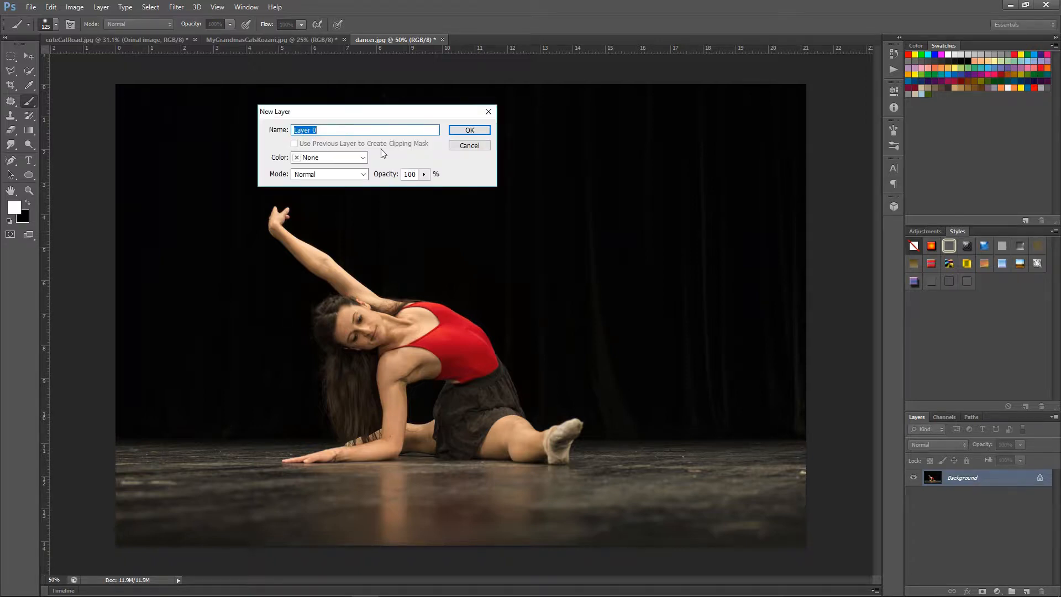
pyautogui.click(468, 133)
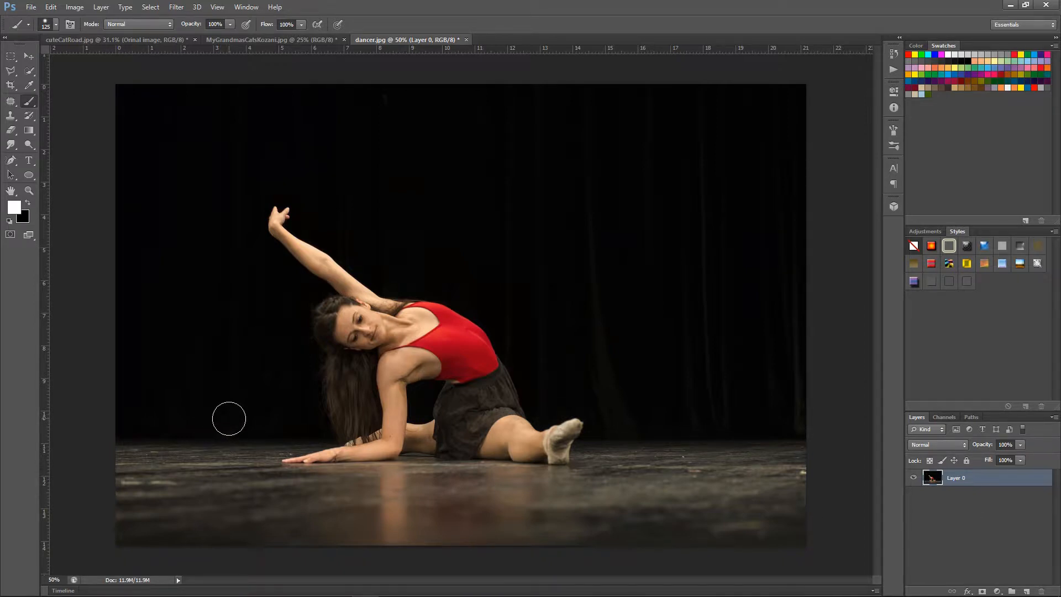
# Step: Rotate the dancer layer 180° in Free Transform, turn it back to roughly upright freehand, and apply the transform
pyautogui.hotkey('ctrl', 't')
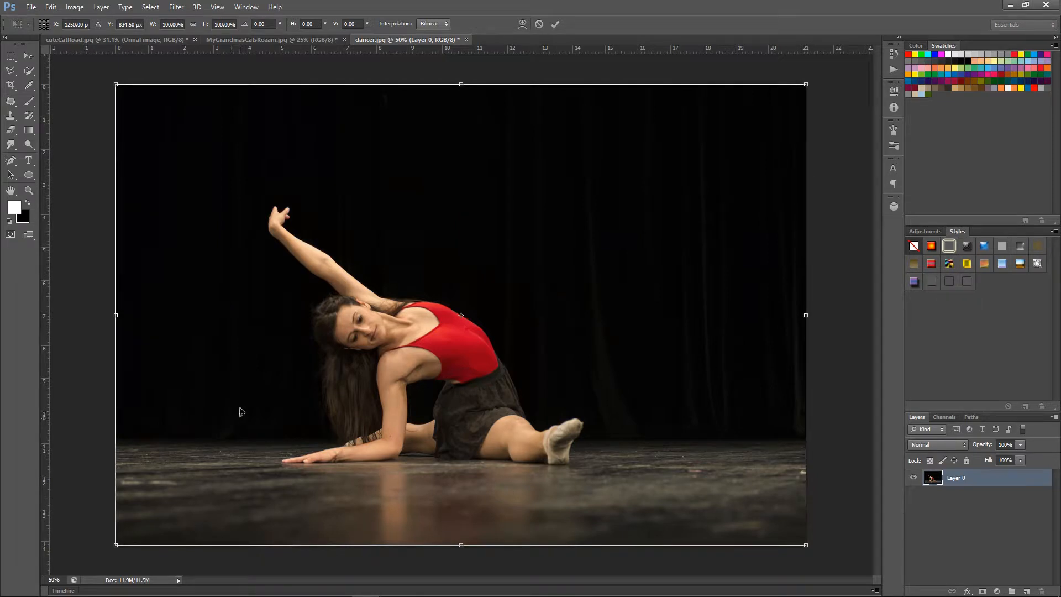
pyautogui.rightClick(240, 241)
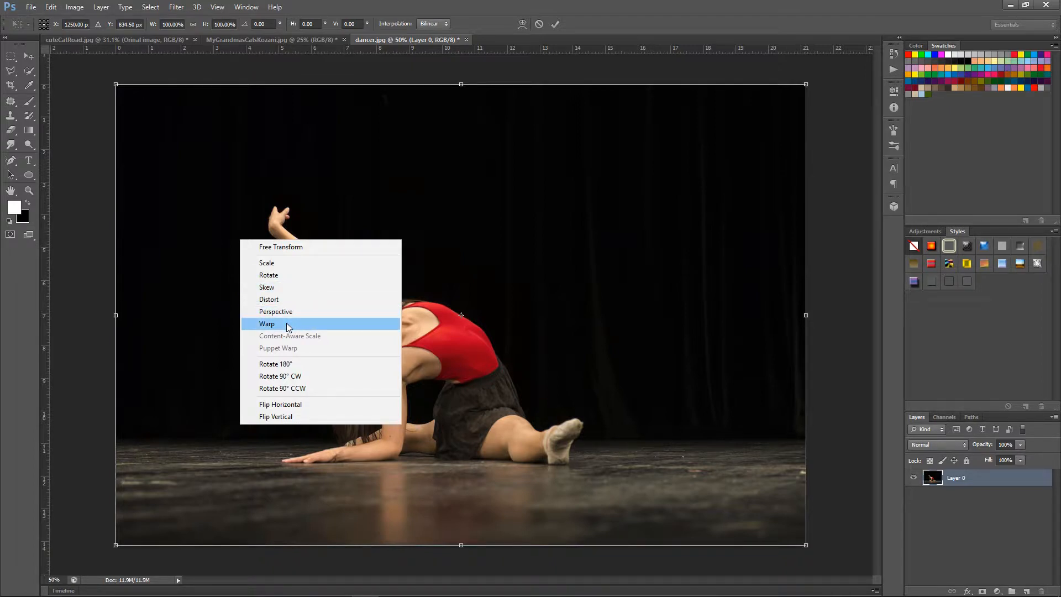
pyautogui.click(295, 364)
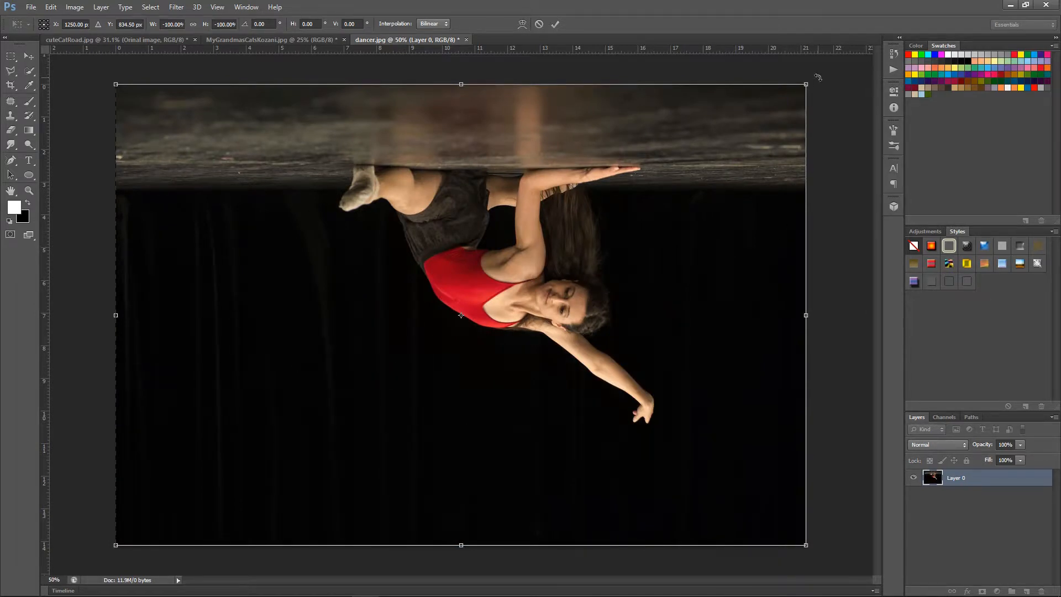
pyautogui.moveTo(818, 77); pyautogui.dragTo(402, 353)
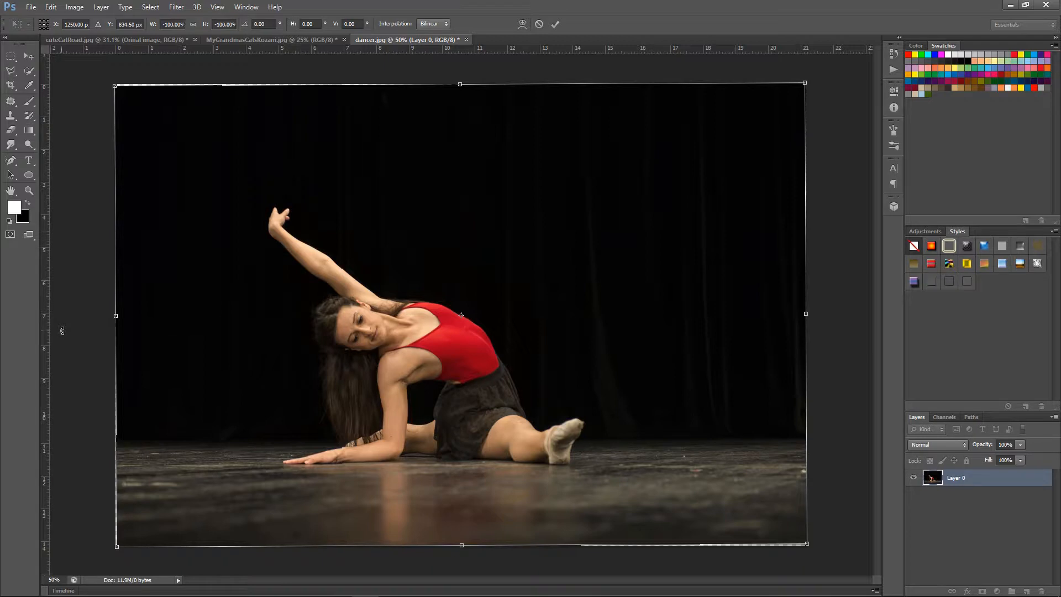
pyautogui.hotkey('ctrl', 'z')
pyautogui.hotkey('ctrl', 'z')
pyautogui.press('b')
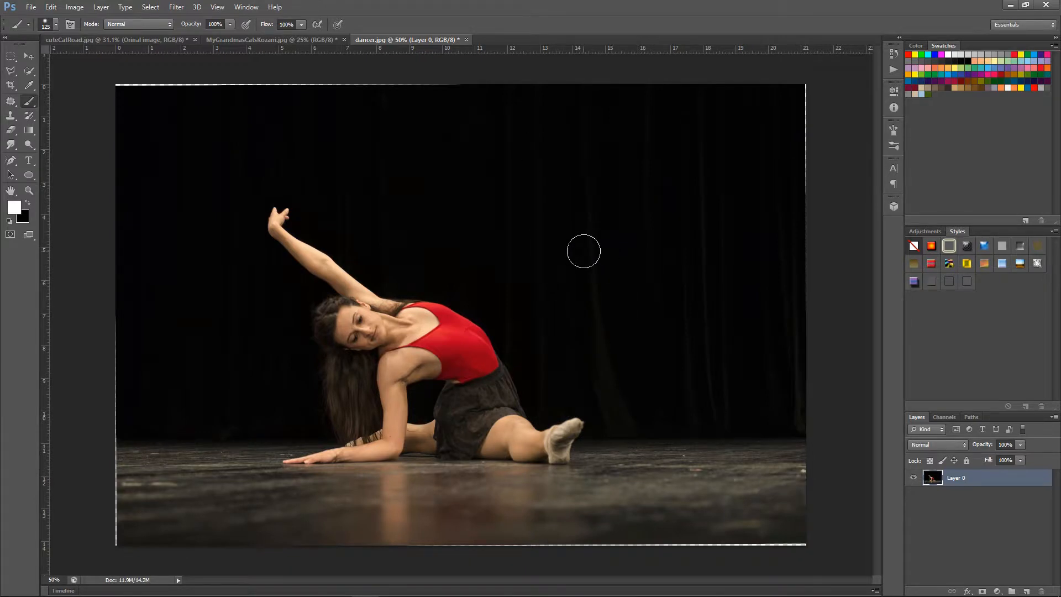
# Step: Warp the dancer layer with a custom mesh, pulling the middle of the photo slightly down and to the left
pyautogui.hotkey('ctrl', 't')
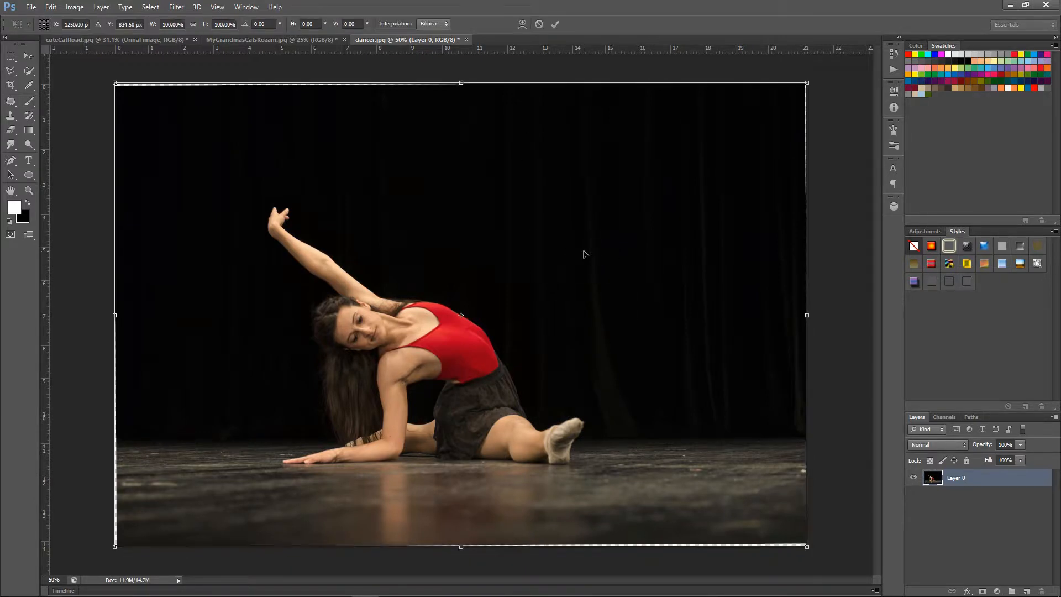
pyautogui.rightClick(590, 246)
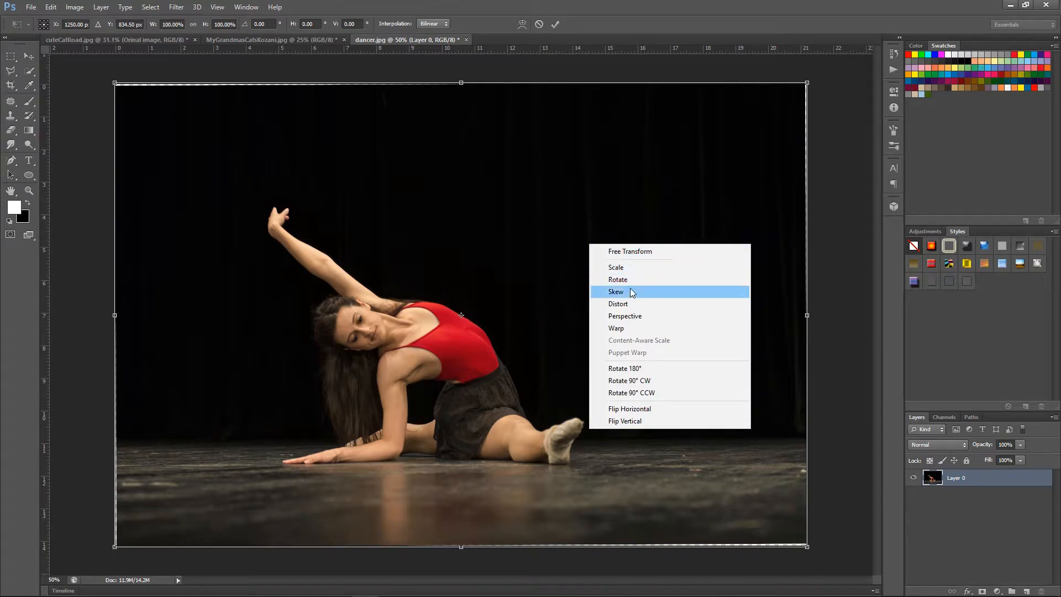
pyautogui.click(616, 328)
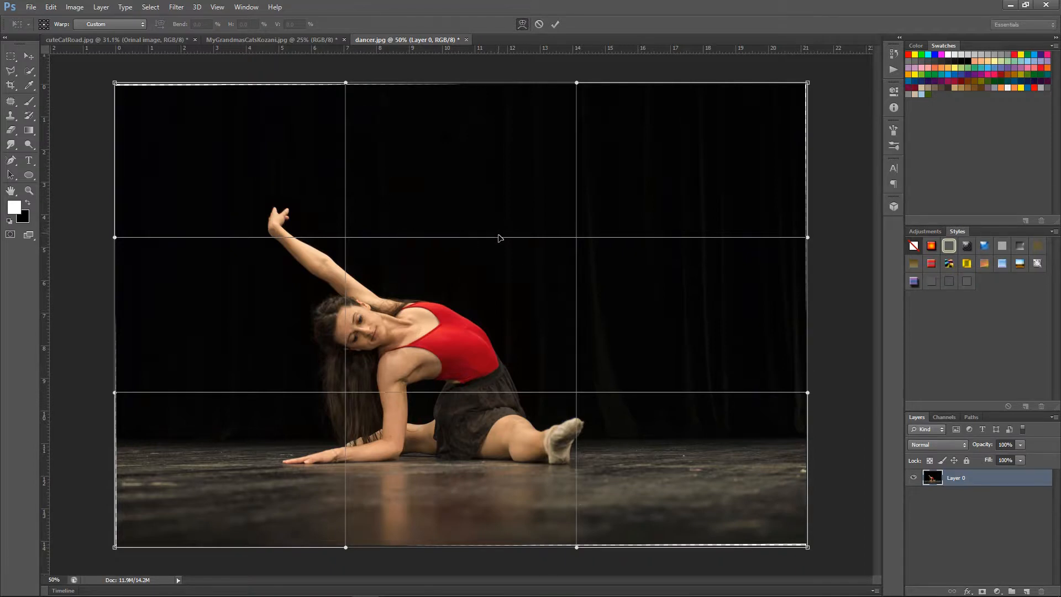
pyautogui.moveTo(491, 242)
pyautogui.mouseDown()
pyautogui.moveTo(488, 308)
pyautogui.moveTo(482, 175)
pyautogui.moveTo(519, 166)
pyautogui.moveTo(526, 149)
pyautogui.moveTo(433, 247)
pyautogui.moveTo(398, 336)
pyautogui.moveTo(383, 319)
pyautogui.moveTo(703, 315)
pyautogui.moveTo(571, 315)
pyautogui.moveTo(398, 274)
pyautogui.moveTo(438, 206)
pyautogui.moveTo(661, 247)
pyautogui.moveTo(478, 420)
pyautogui.moveTo(440, 275)
pyautogui.moveTo(514, 206)
pyautogui.moveTo(497, 350)
pyautogui.moveTo(542, 279)
pyautogui.moveTo(479, 216)
pyautogui.moveTo(375, 212)
pyautogui.moveTo(466, 227)
pyautogui.moveTo(769, 230)
pyautogui.moveTo(554, 235)
pyautogui.moveTo(515, 248)
pyautogui.moveTo(466, 234)
pyautogui.moveTo(466, 221)
pyautogui.moveTo(479, 256)
pyautogui.mouseUp()
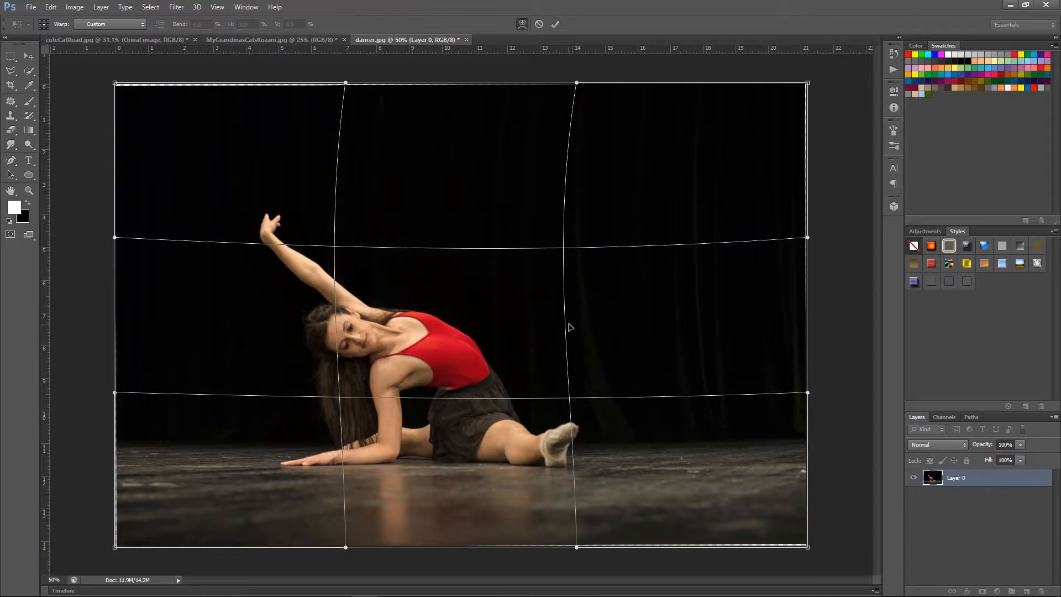
pyautogui.moveTo(569, 327)
pyautogui.mouseDown()
pyautogui.moveTo(602, 329)
pyautogui.moveTo(552, 330)
pyautogui.moveTo(568, 330)
pyautogui.mouseUp()
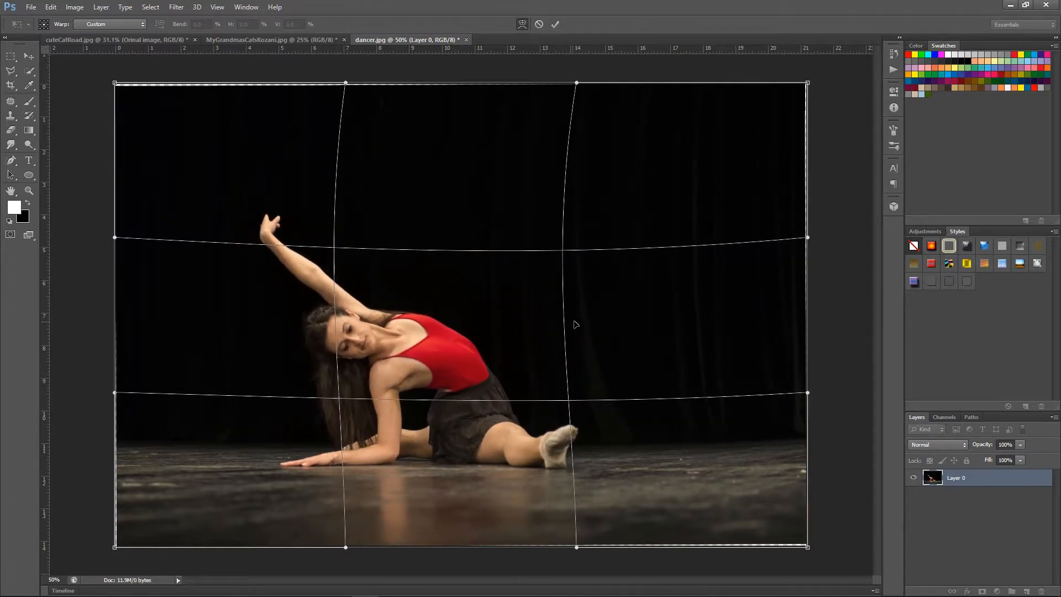
# Step: Apply Perspective to the layer, shortening the photo's left edge and sliding that edge down to the canvas's lower left corner
pyautogui.rightClick(612, 320)
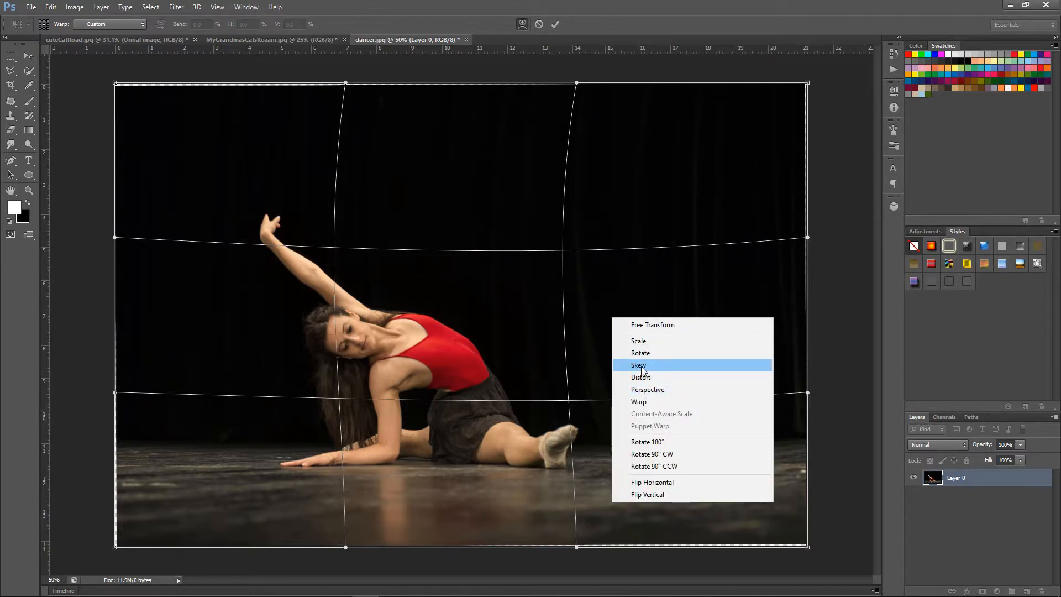
pyautogui.click(644, 390)
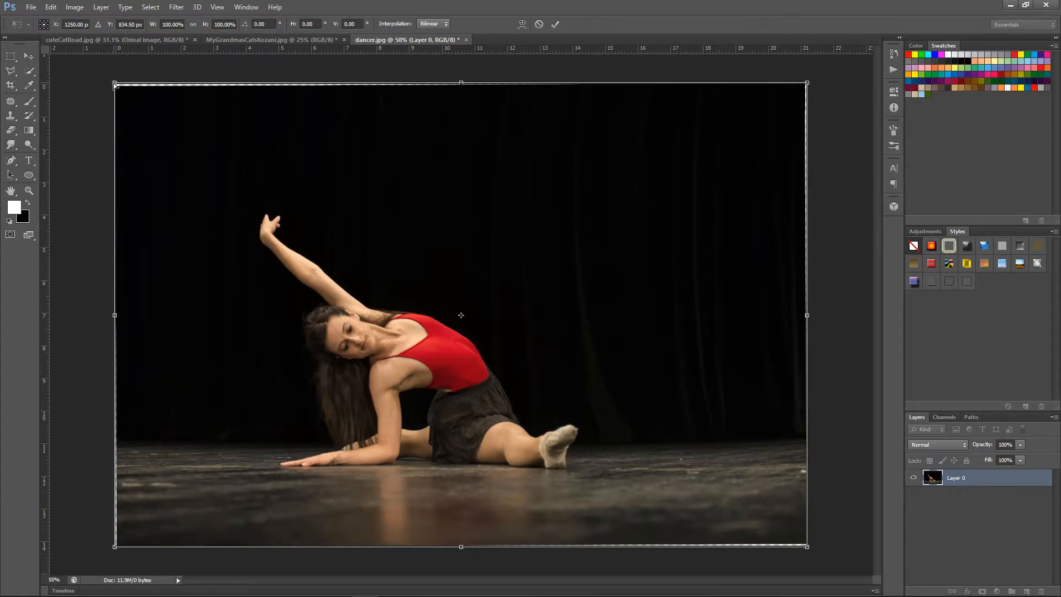
pyautogui.moveTo(115, 97); pyautogui.dragTo(121, 174)
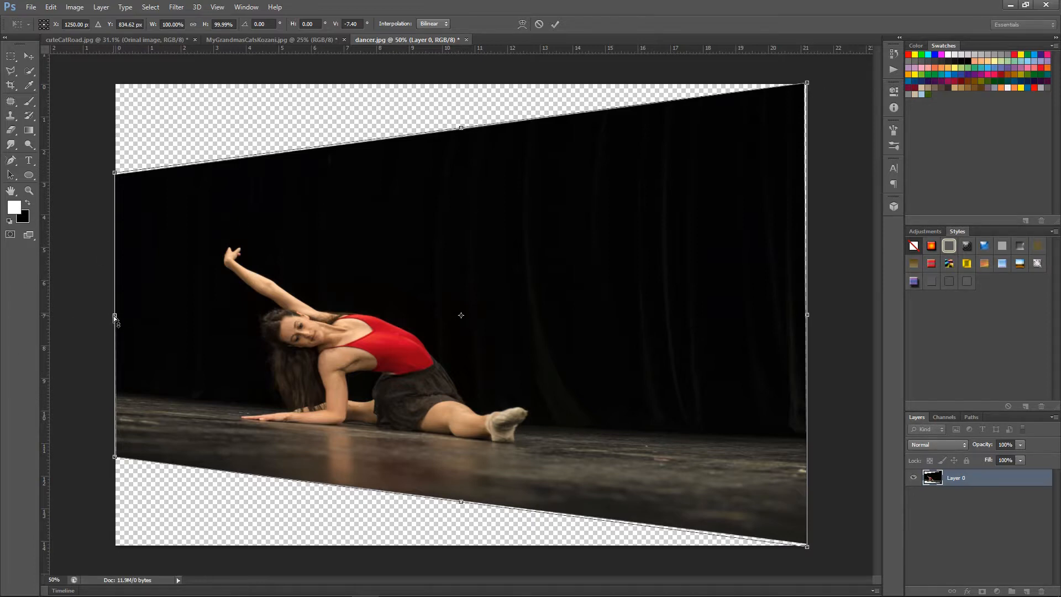
pyautogui.moveTo(115, 316); pyautogui.dragTo(123, 414)
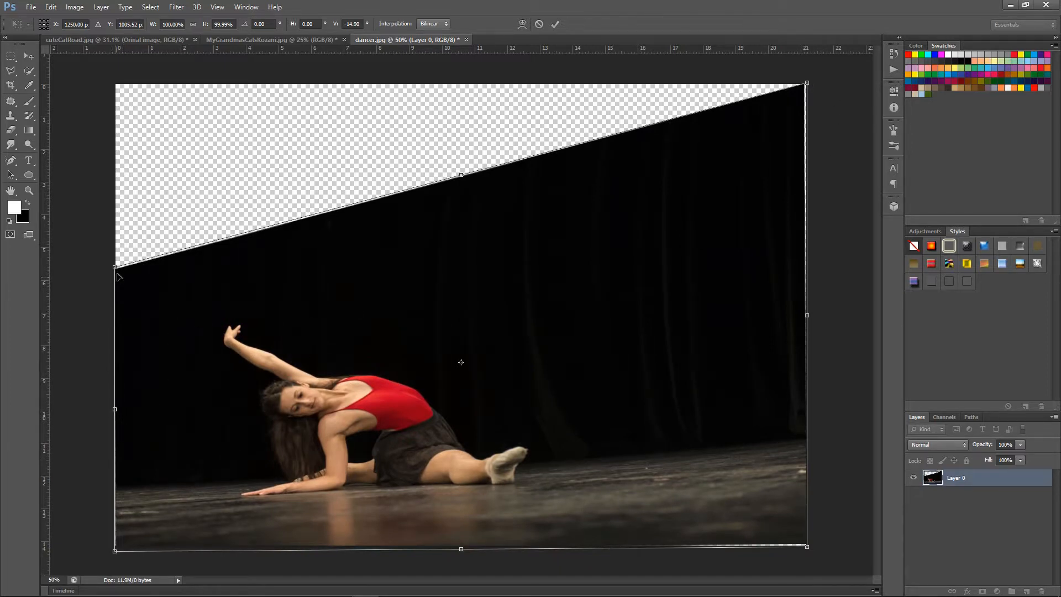
# Step: Taper the photo in perspective by pulling its upper corners inward, leaving a horizontal skew of about 13.75°
pyautogui.moveTo(115, 269); pyautogui.dragTo(205, 196)
pyautogui.moveTo(460, 546); pyautogui.dragTo(464, 490)
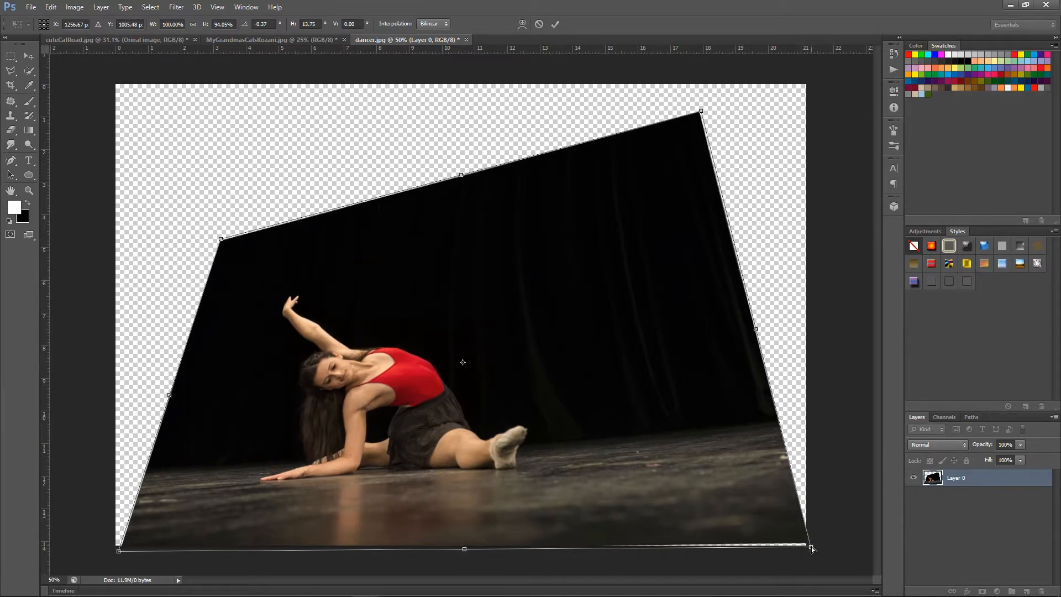
pyautogui.moveTo(812, 548)
pyautogui.mouseDown()
pyautogui.moveTo(686, 547)
pyautogui.moveTo(802, 547)
pyautogui.mouseUp()
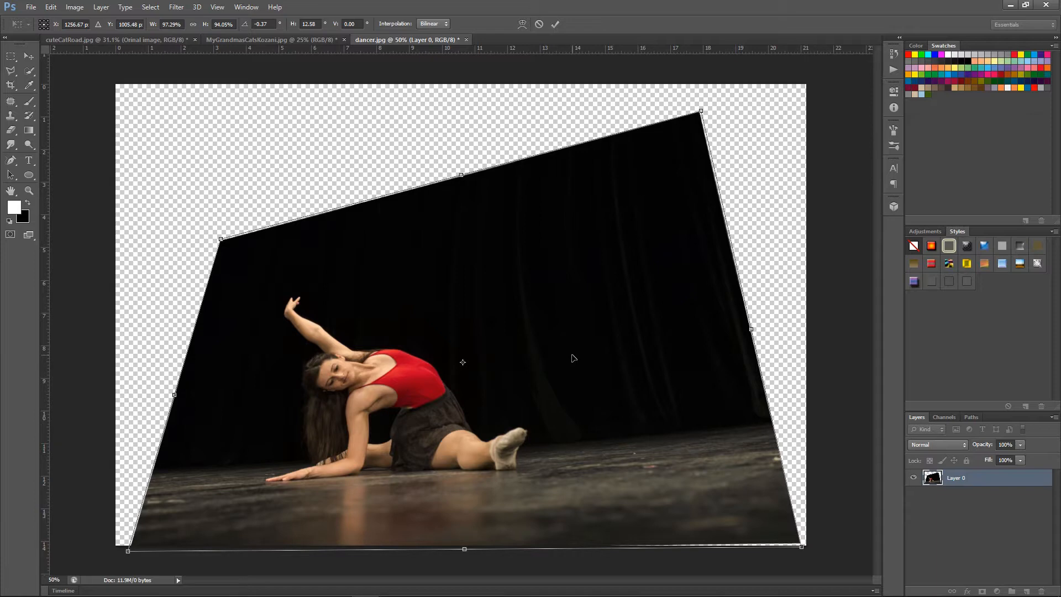
pyautogui.moveTo(802, 547); pyautogui.dragTo(810, 546)
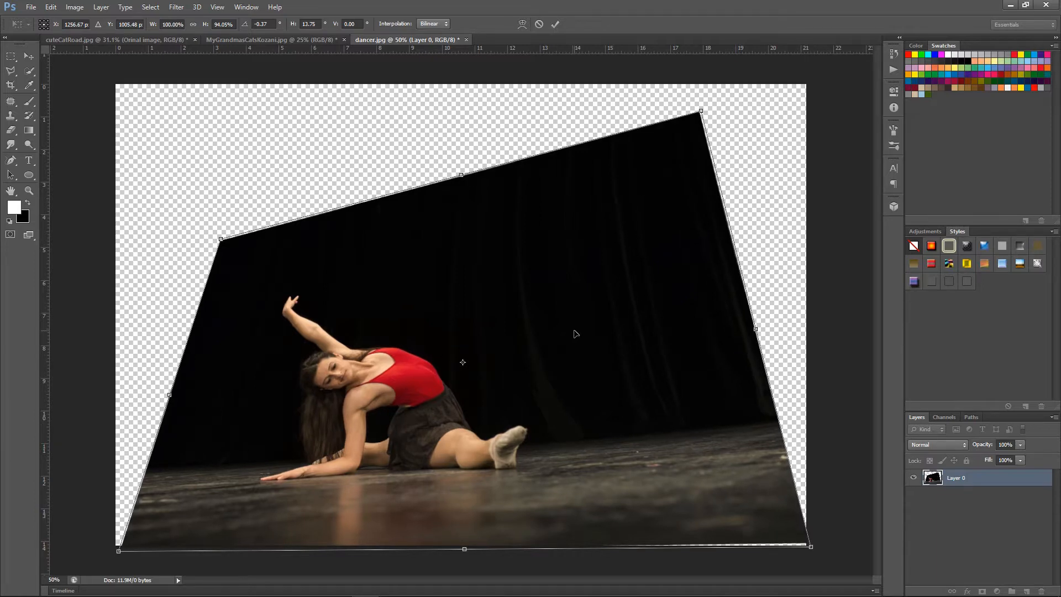
# Step: Try scaling the tapered photo freehand from its upper-left corner to about 102.20% width and 101.28% height
pyautogui.rightClick(575, 333)
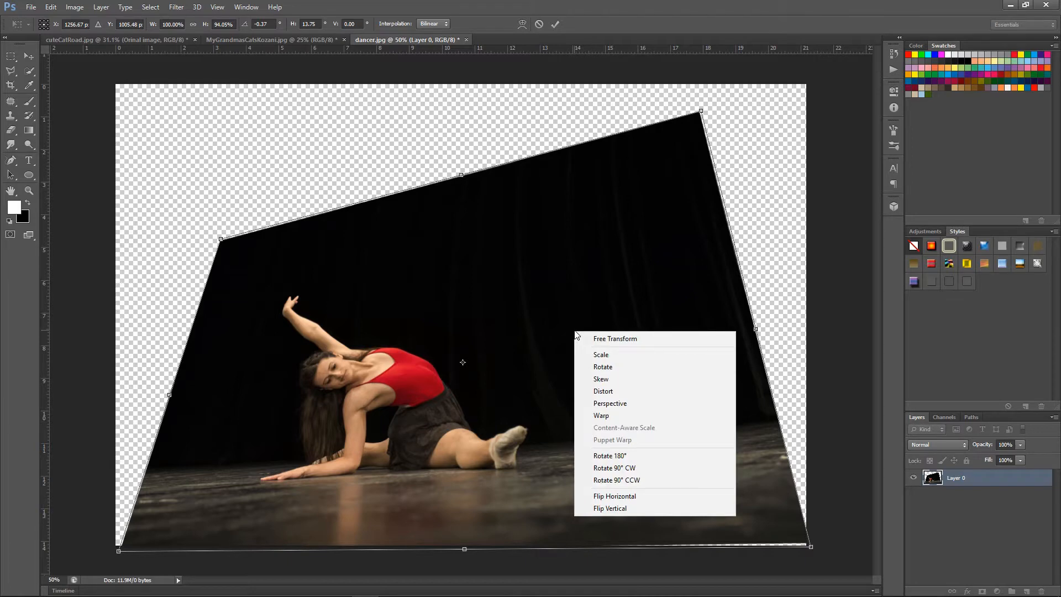
pyautogui.click(615, 356)
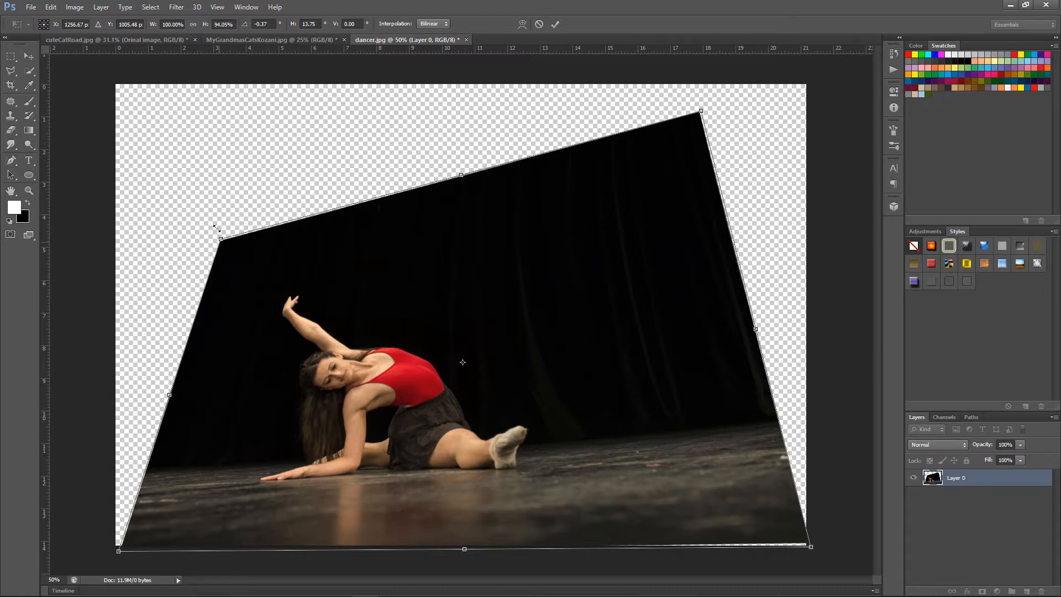
pyautogui.moveTo(217, 228); pyautogui.dragTo(232, 186)
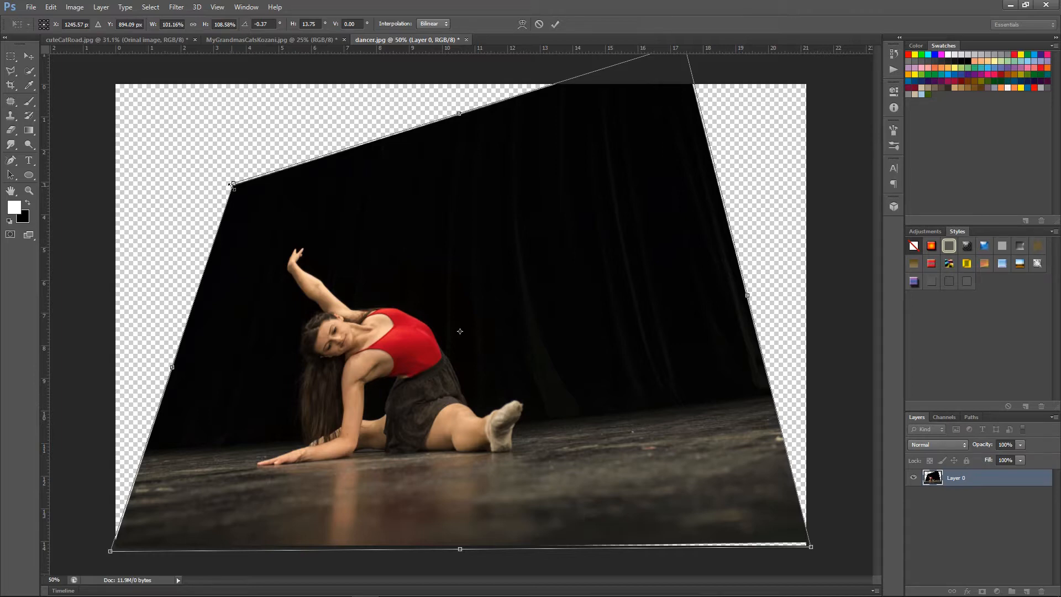
pyautogui.moveTo(181, 178); pyautogui.dragTo(219, 214)
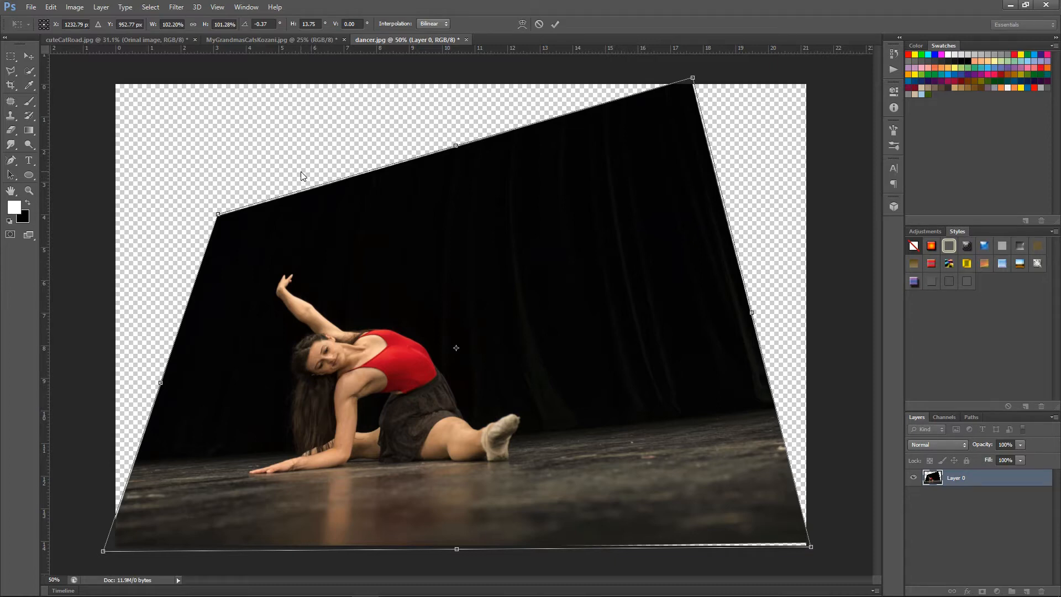
pyautogui.press('Return')
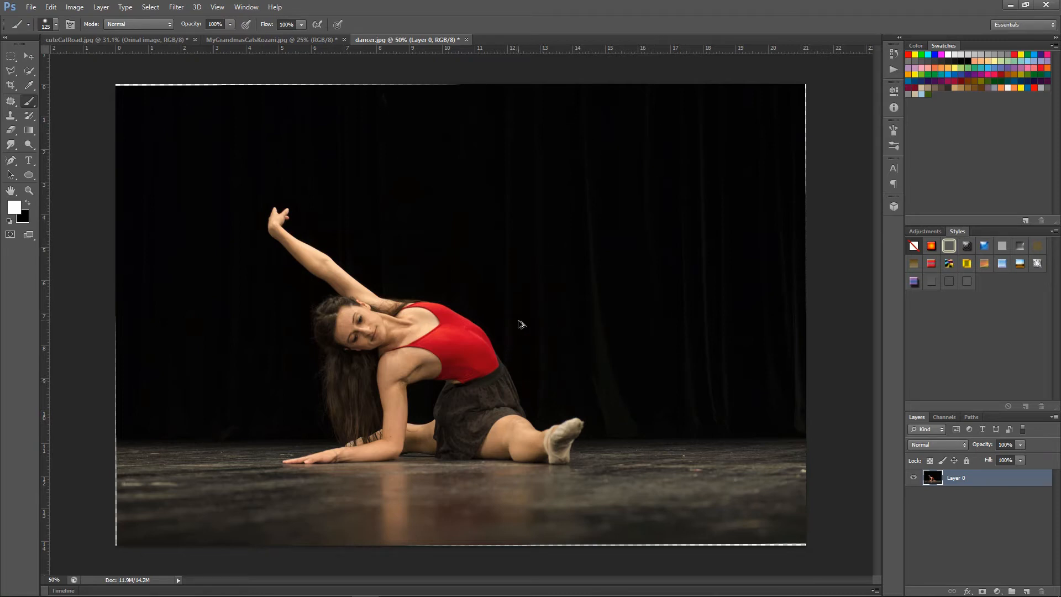
# Step: Free-transform a copy of the dancer layer to about 51.83% width and 42.47% height in the canvas's lower right corner, and merge it down
pyautogui.hotkey('ctrl', 't')
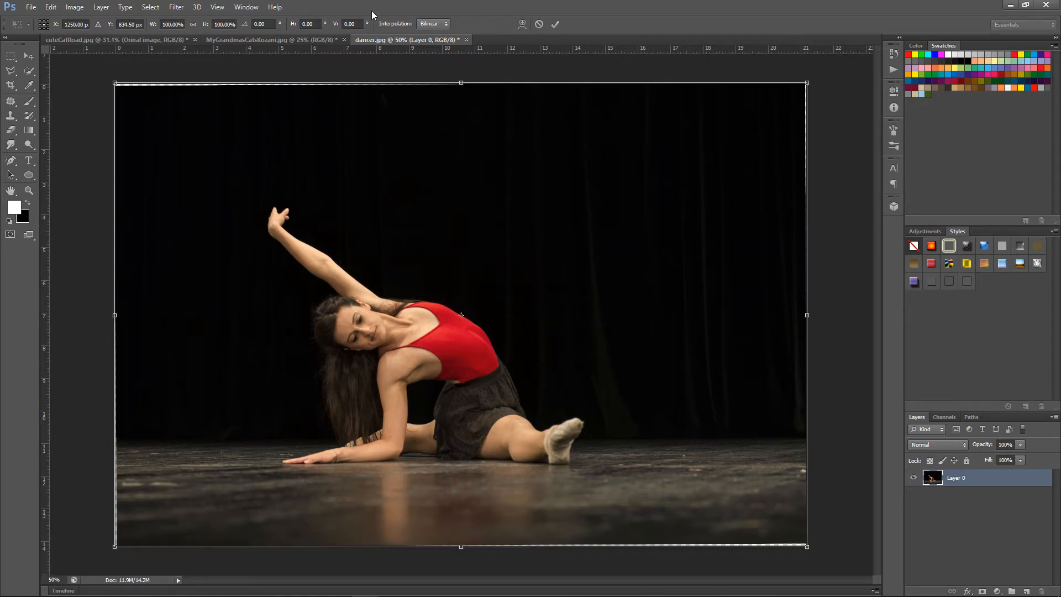
pyautogui.moveTo(113, 82); pyautogui.dragTo(235, 191)
pyautogui.moveTo(287, 217); pyautogui.dragTo(458, 359)
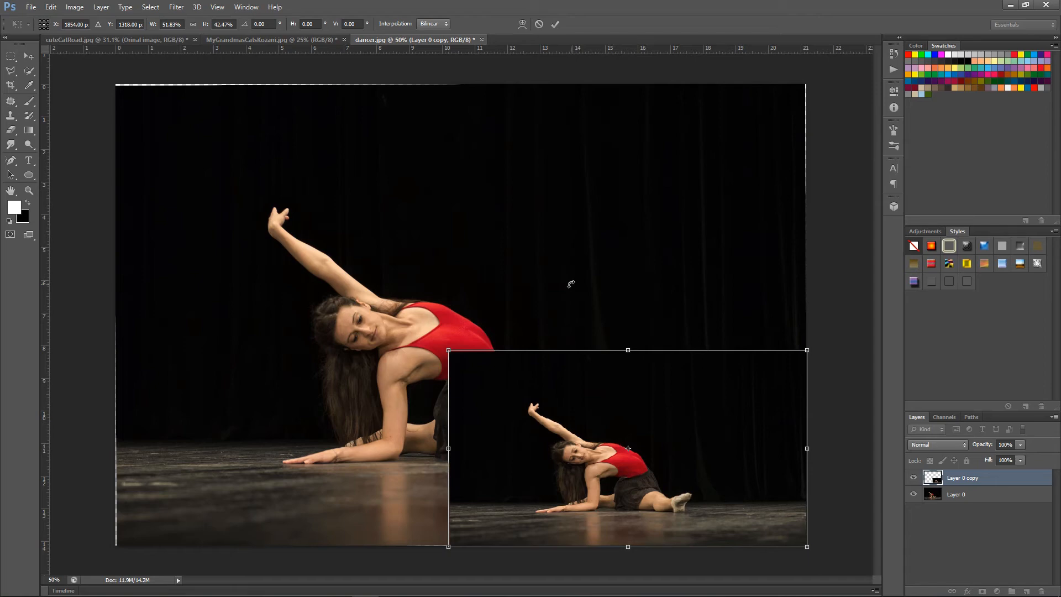
pyautogui.press('Return')
pyautogui.press('b')
pyautogui.hotkey('ctrl', 'e')
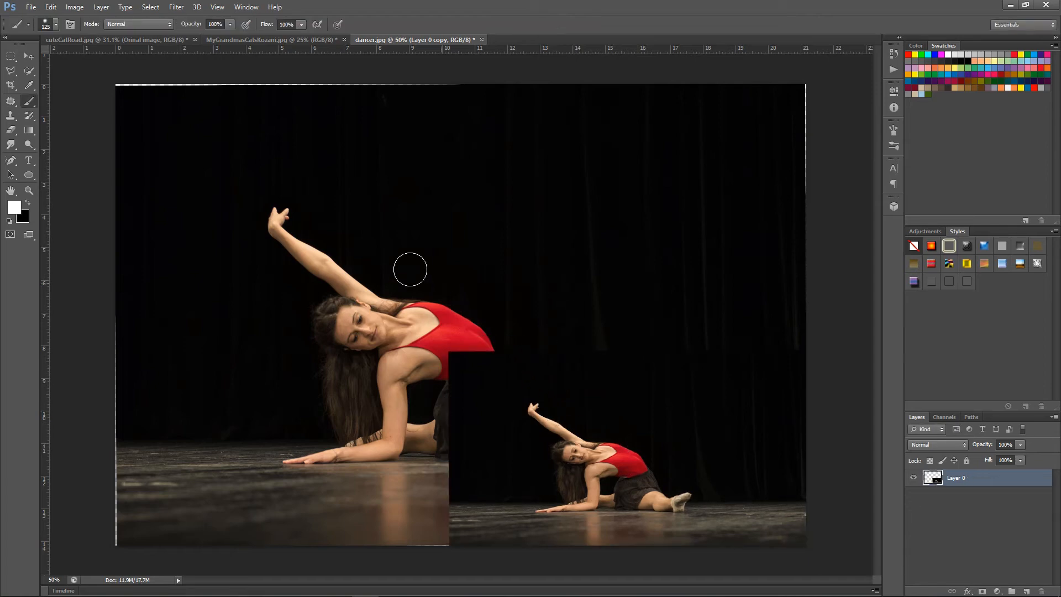